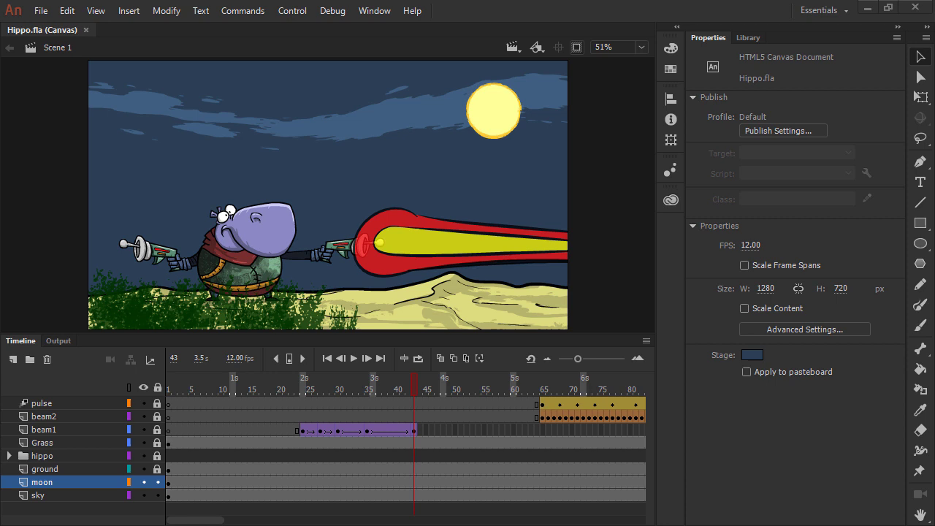
# - Recolour the moon's outline from orange to the pale yellow #FFD851
pyautogui.click(490, 108)
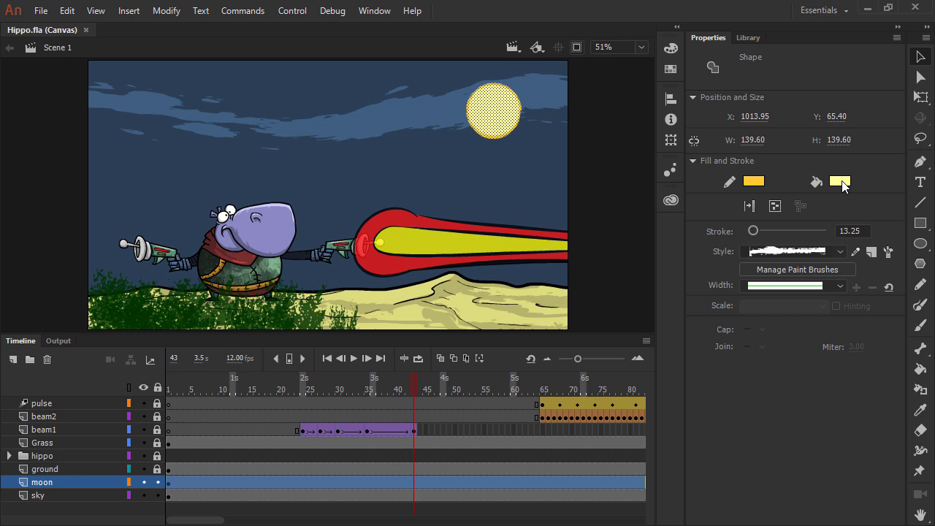
pyautogui.click(755, 182)
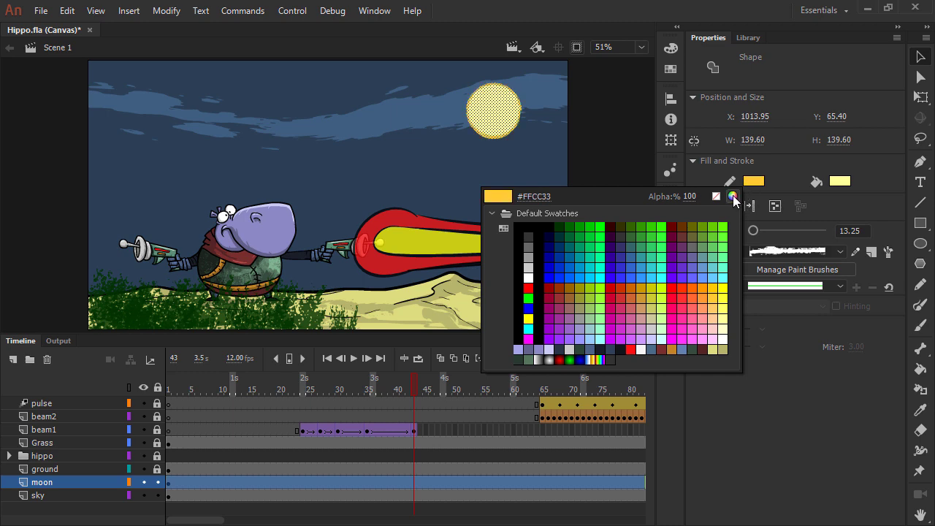
pyautogui.click(733, 196)
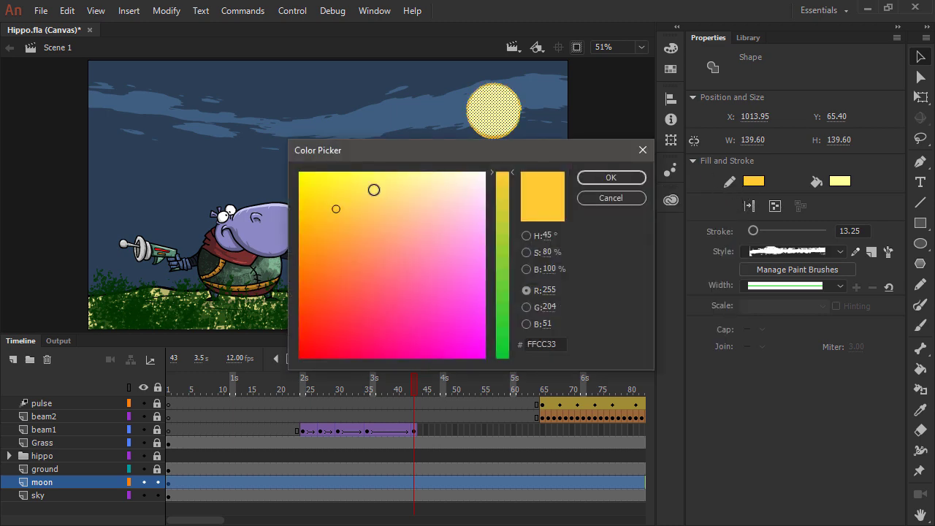
pyautogui.moveTo(349, 208)
pyautogui.mouseDown()
pyautogui.moveTo(334, 209)
pyautogui.moveTo(356, 201)
pyautogui.mouseUp()
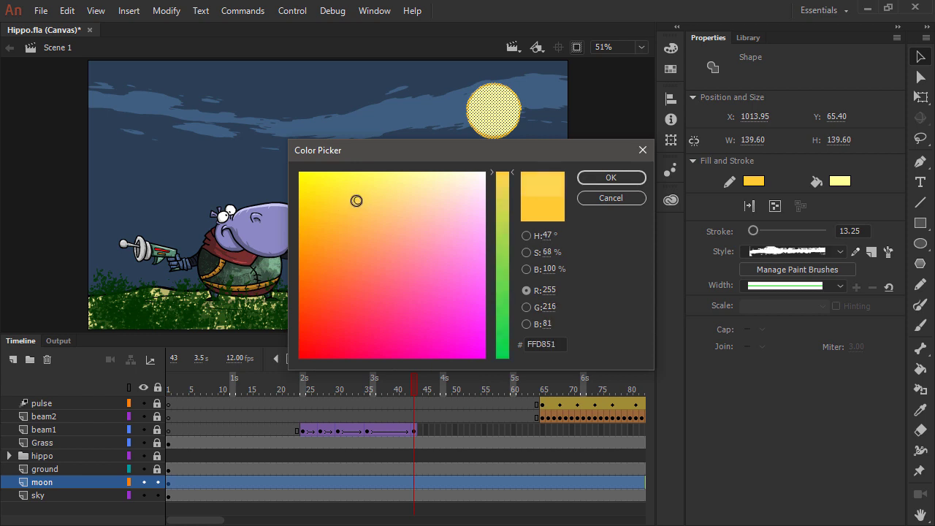
pyautogui.click(608, 178)
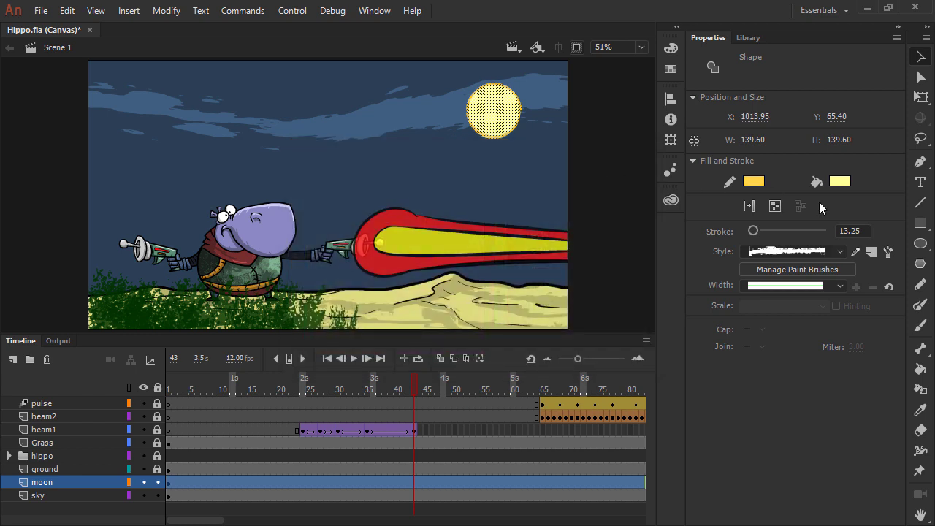
# - Change the moon's fill to orange #DB9F2C and show it as a new swatch
pyautogui.click(670, 48)
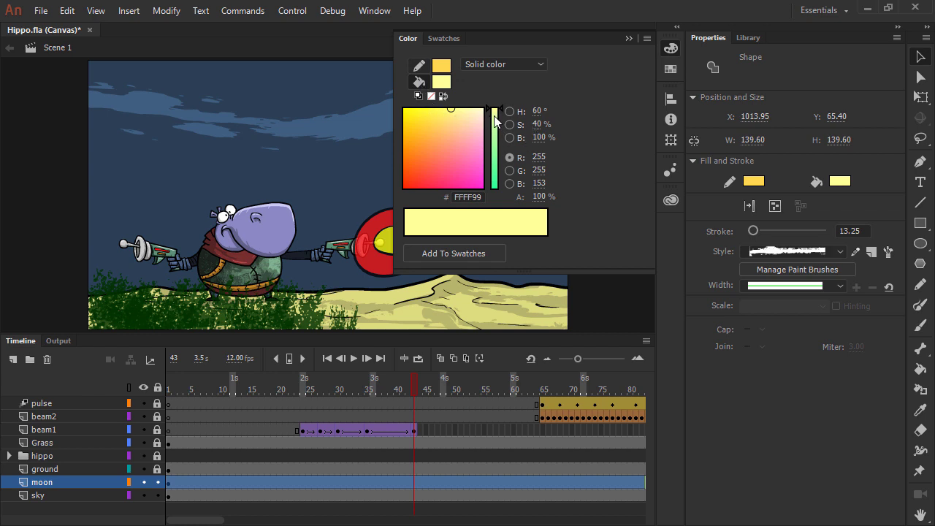
pyautogui.moveTo(496, 111)
pyautogui.mouseDown()
pyautogui.moveTo(497, 127)
pyautogui.moveTo(430, 135)
pyautogui.moveTo(412, 127)
pyautogui.moveTo(416, 158)
pyautogui.moveTo(418, 126)
pyautogui.moveTo(418, 139)
pyautogui.mouseUp()
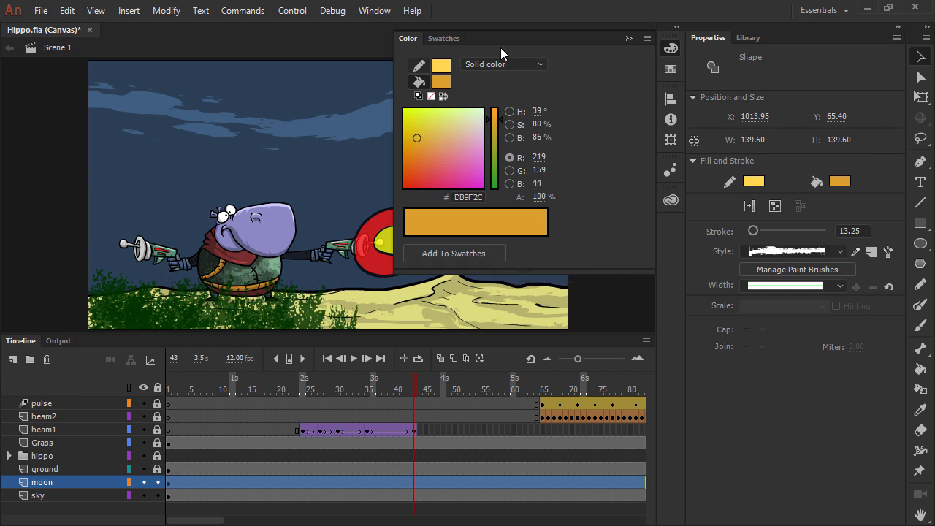
pyautogui.click(443, 41)
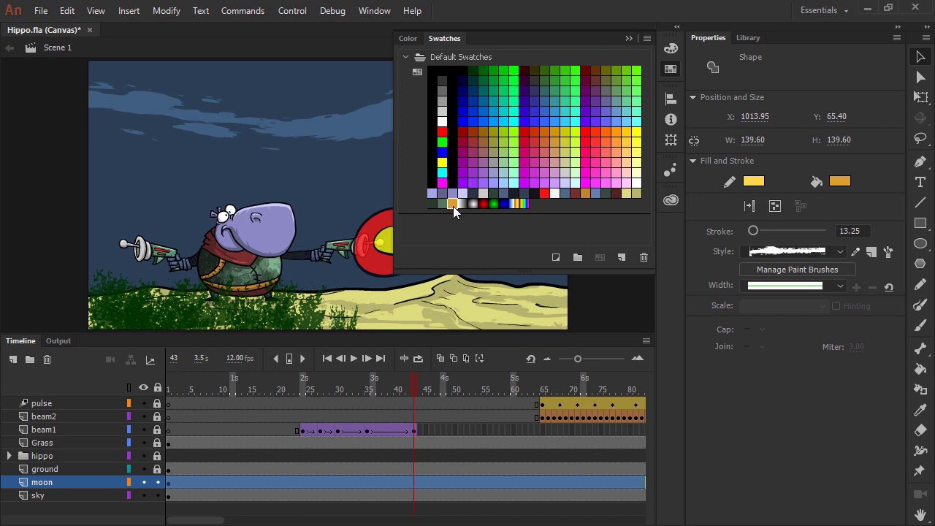
# - Deselect the moon to see its orange fill and show the Jade Absinthe library themes
pyautogui.click(595, 297)
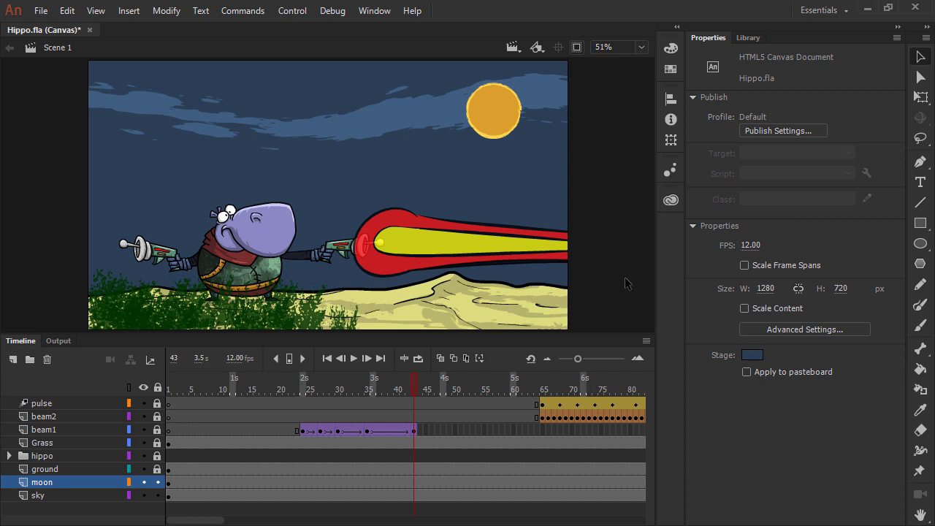
pyautogui.click(671, 200)
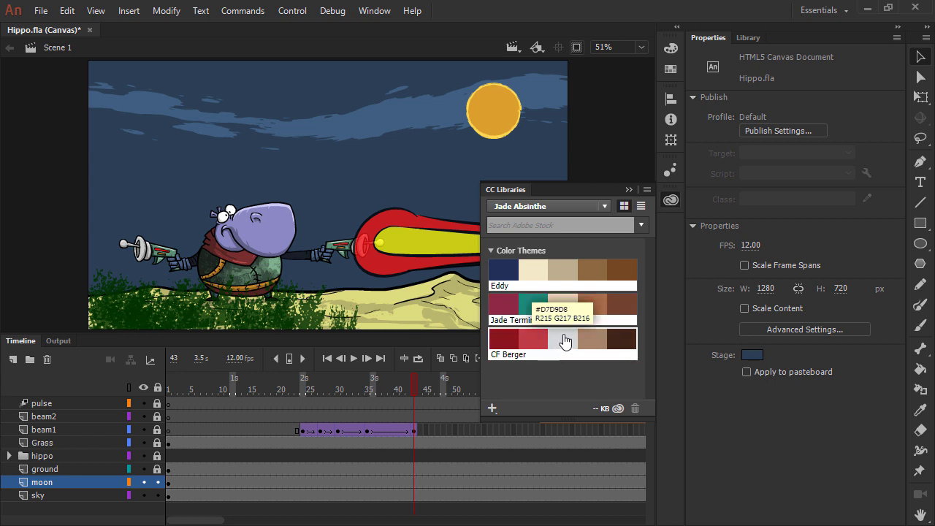
# - Take cream F2E8C9 from the Eddy theme as the fill colour, then close the colour panels
pyautogui.click(534, 274)
pyautogui.click(672, 52)
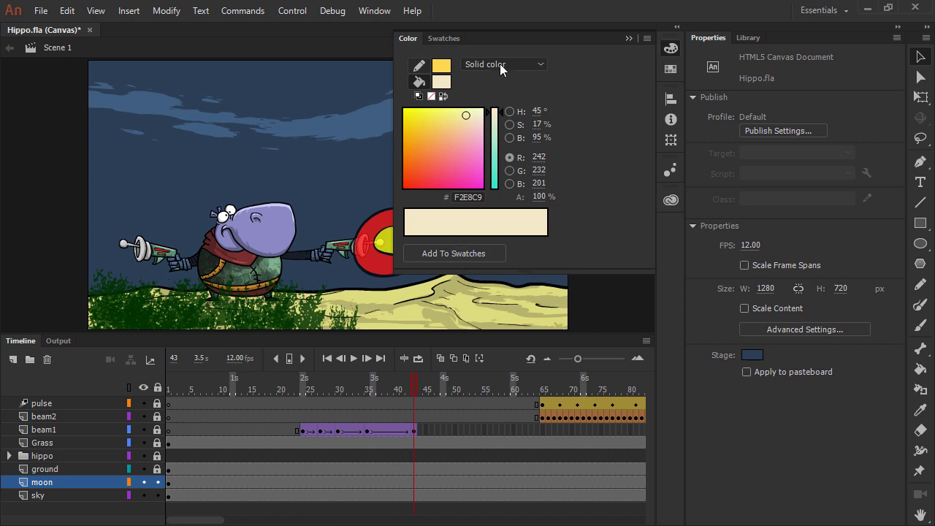
pyautogui.click(443, 39)
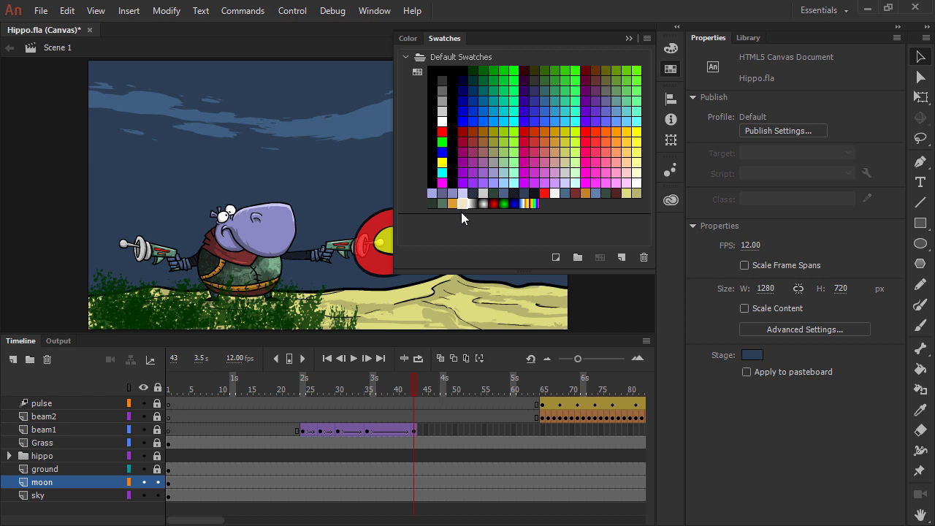
pyautogui.click(596, 286)
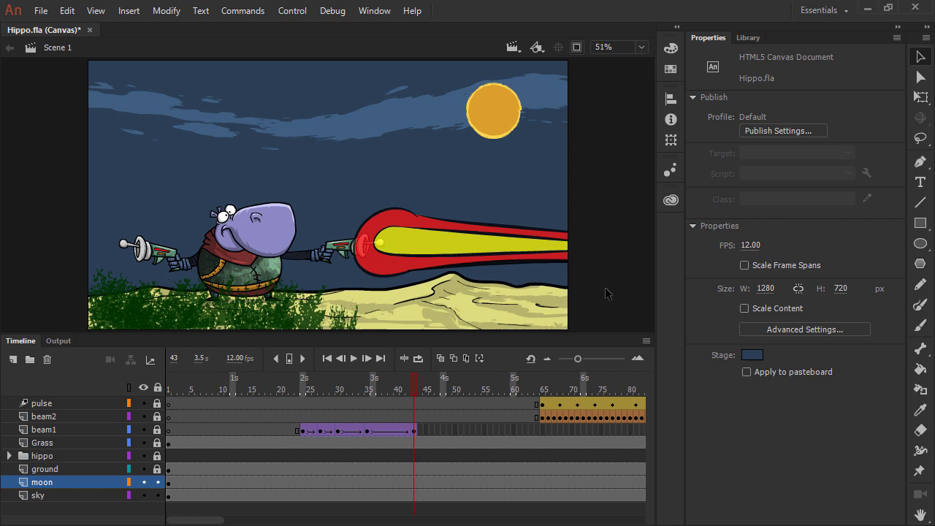
# - Select the sky clouds and add their blue #3F5F7F to the swatches
pyautogui.click(396, 120)
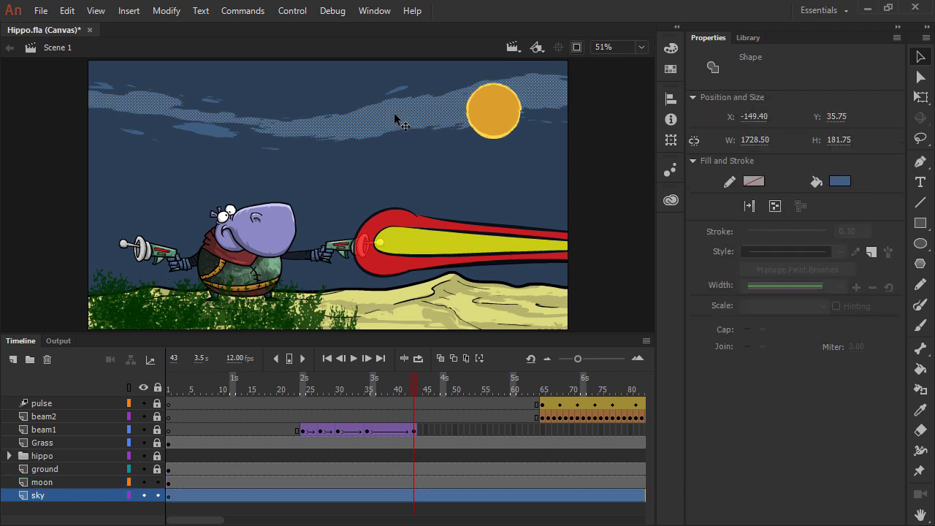
pyautogui.click(670, 51)
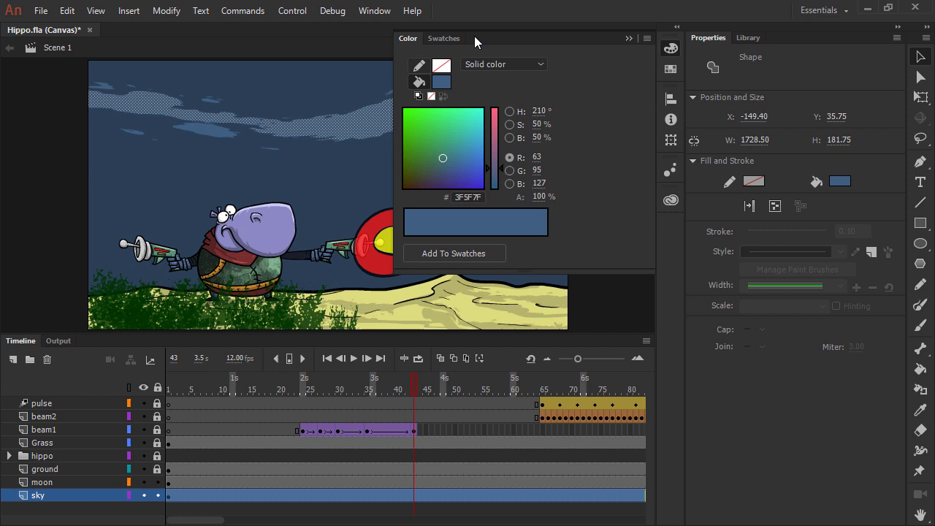
pyautogui.click(445, 40)
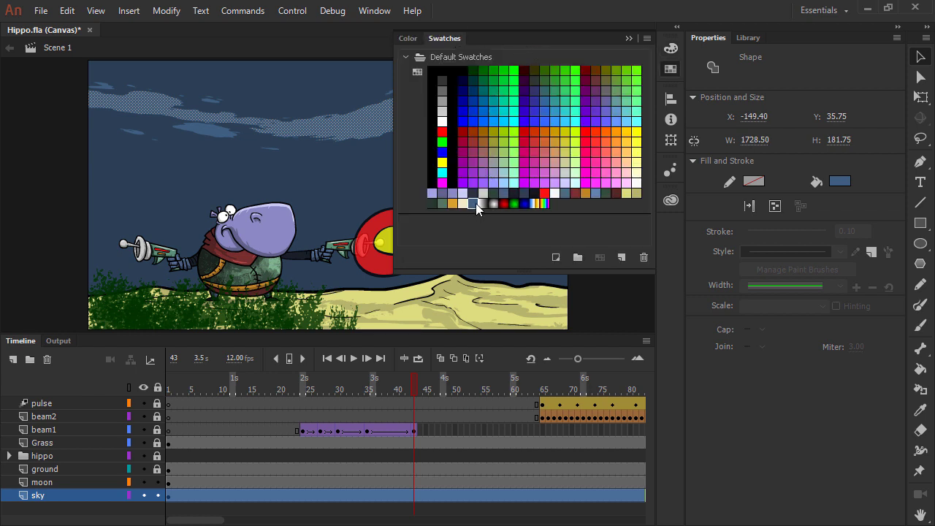
# - Convert the clouds' blue #3F5F7F into a tagged swatch named 'Cloudy'
pyautogui.click(556, 259)
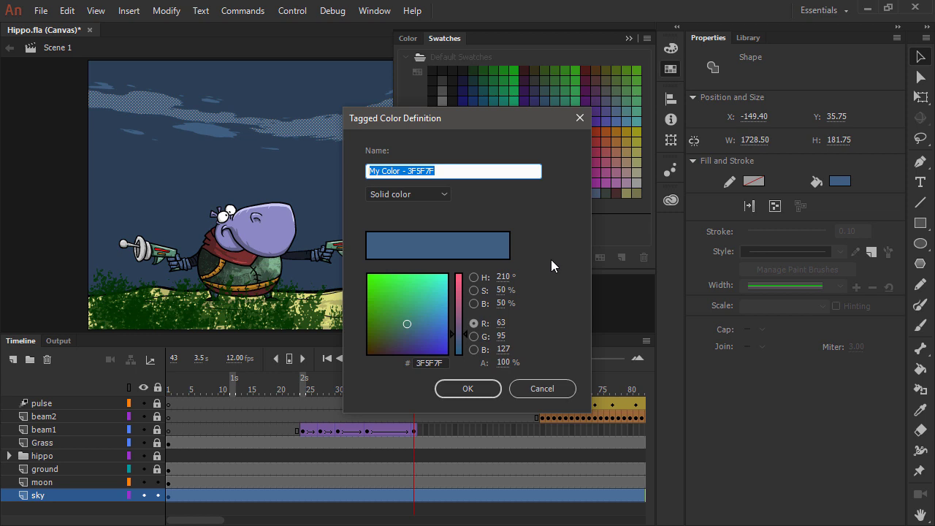
pyautogui.write('Cloudy')
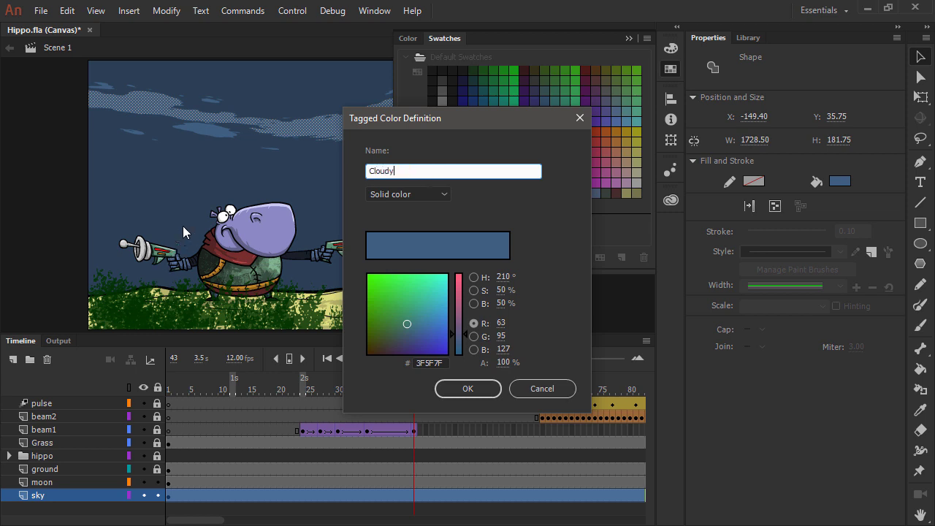
pyautogui.click(472, 391)
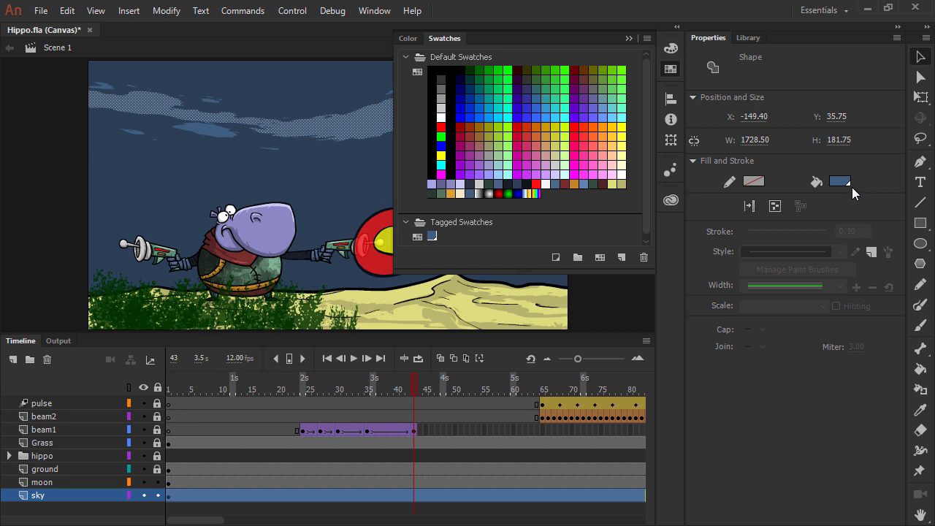
# - Select the four cloud shapes and fill them with the 'Cloudy' tagged swatch
pyautogui.click(454, 95)
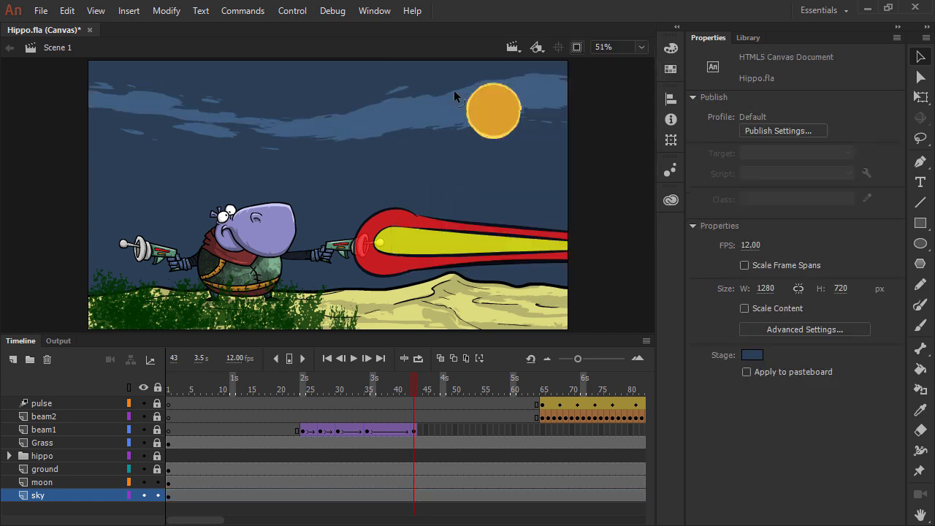
pyautogui.click(194, 128)
pyautogui.keyDown('shift'); pyautogui.click(139, 137); pyautogui.keyUp('shift')
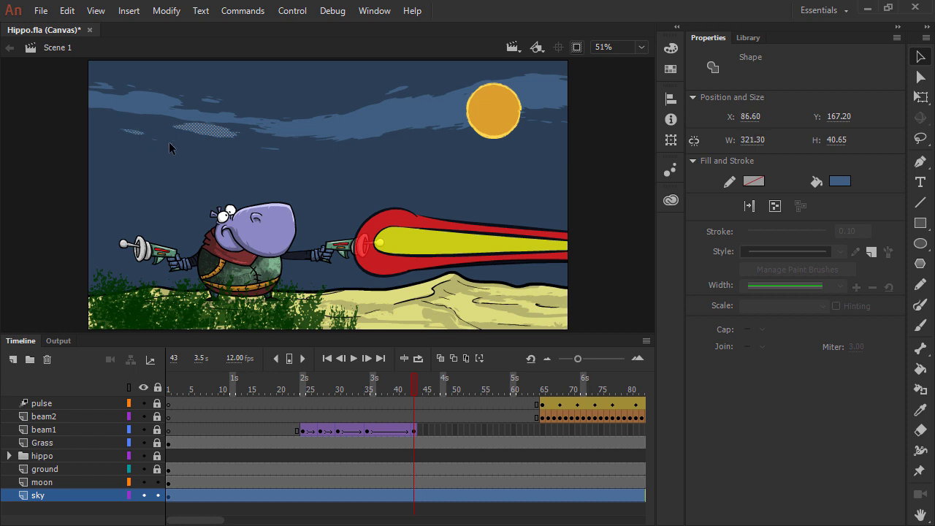
pyautogui.keyDown('shift'); pyautogui.click(270, 149); pyautogui.keyUp('shift')
pyautogui.click(399, 88)
pyautogui.click(838, 183)
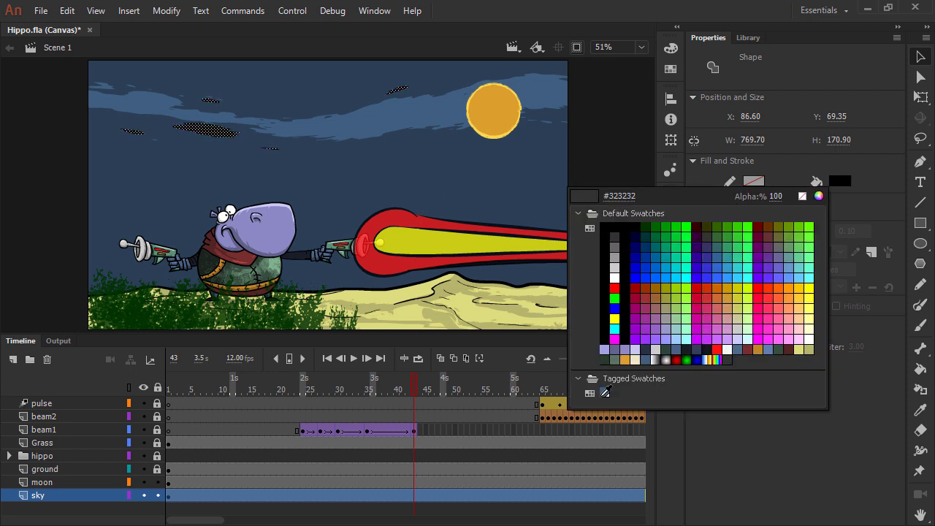
pyautogui.click(605, 392)
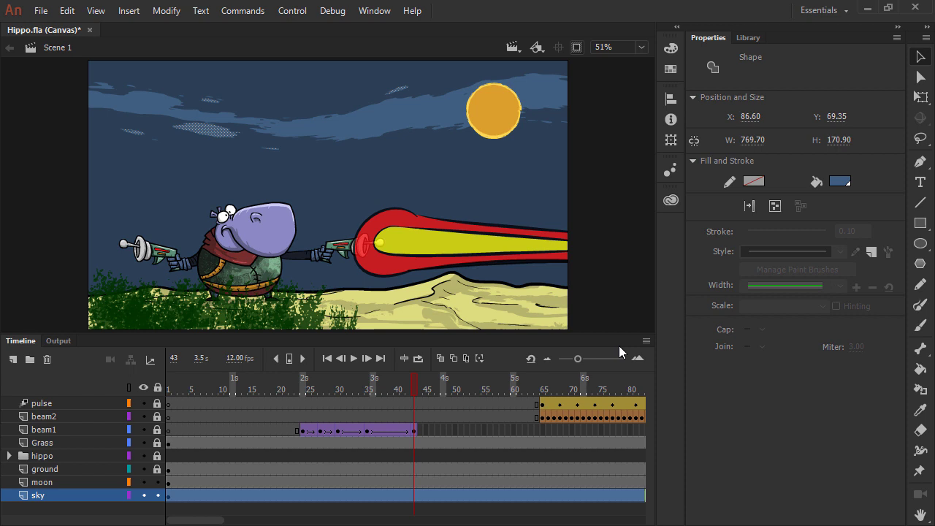
pyautogui.click(607, 327)
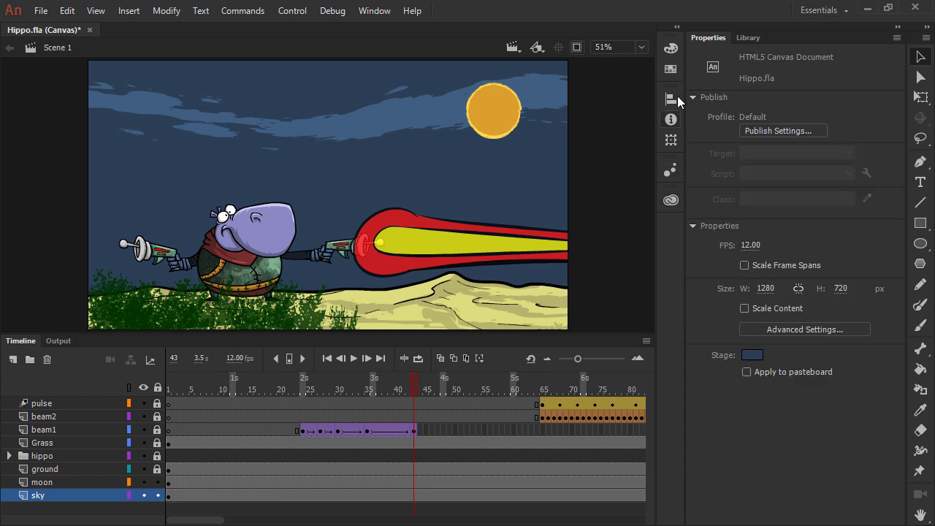
# - Redefine the 'Cloudy' tagged swatch as the darker blue #202E65
pyautogui.click(670, 69)
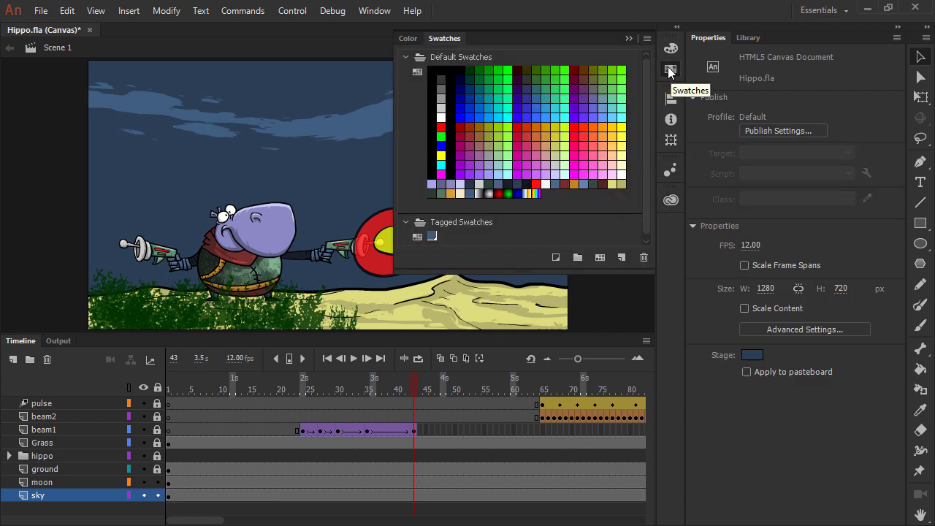
pyautogui.doubleClick(431, 234)
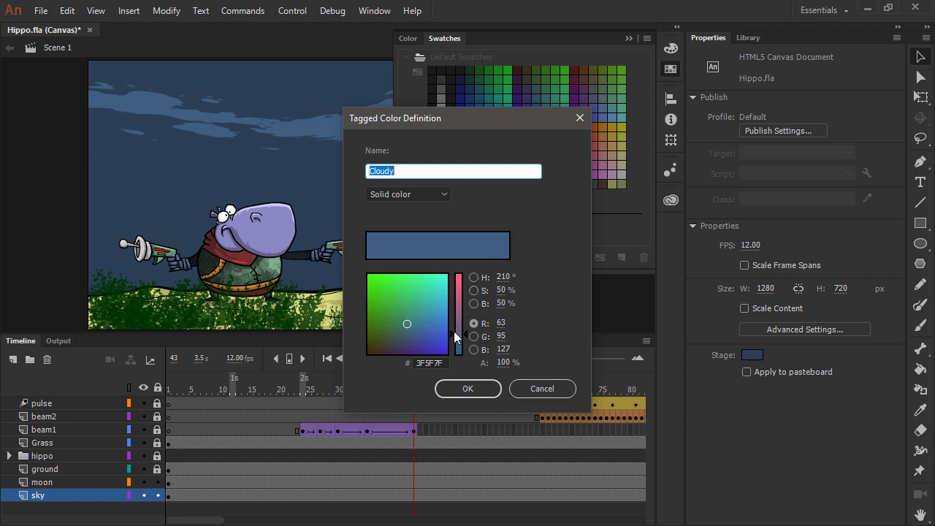
pyautogui.click(474, 303)
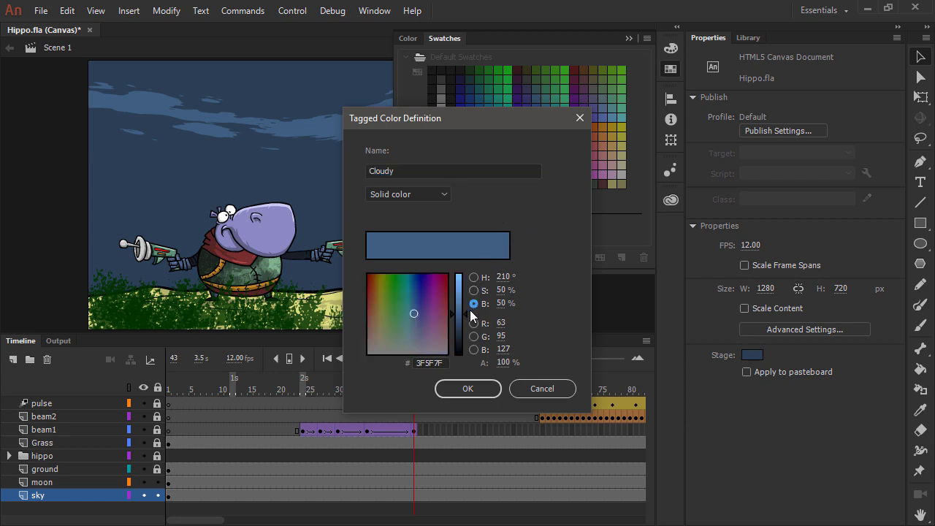
pyautogui.click(415, 309)
pyautogui.moveTo(415, 309); pyautogui.dragTo(467, 325)
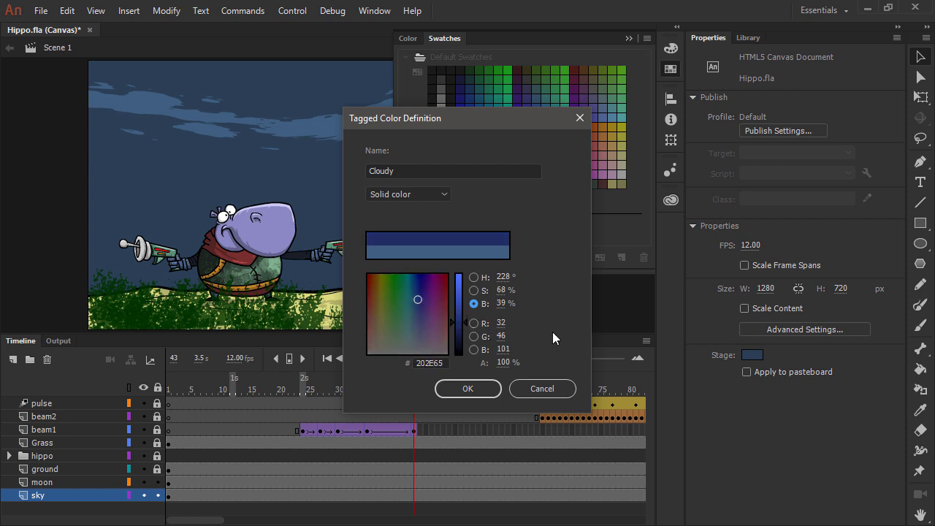
pyautogui.click(471, 388)
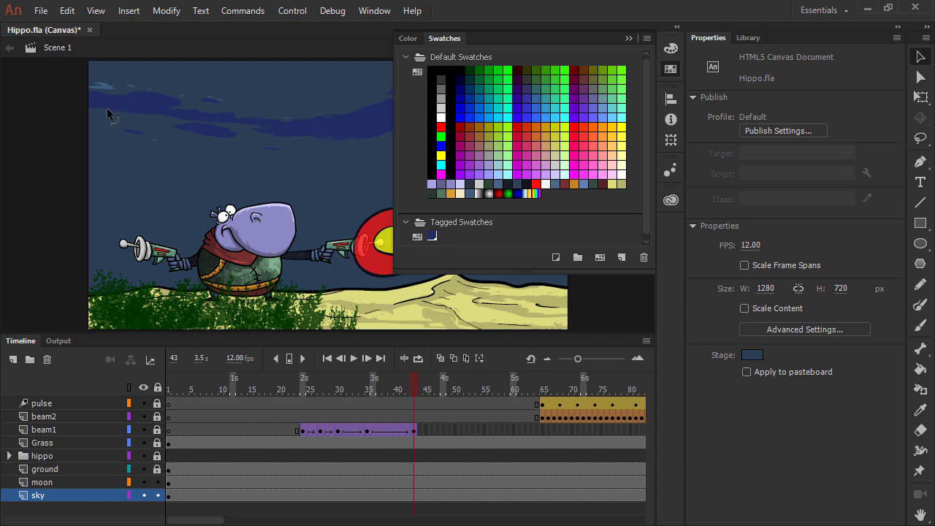
# - Close the swatches and check the sky's fill now shows the darker 'Cloudy' blue
pyautogui.click(63, 141)
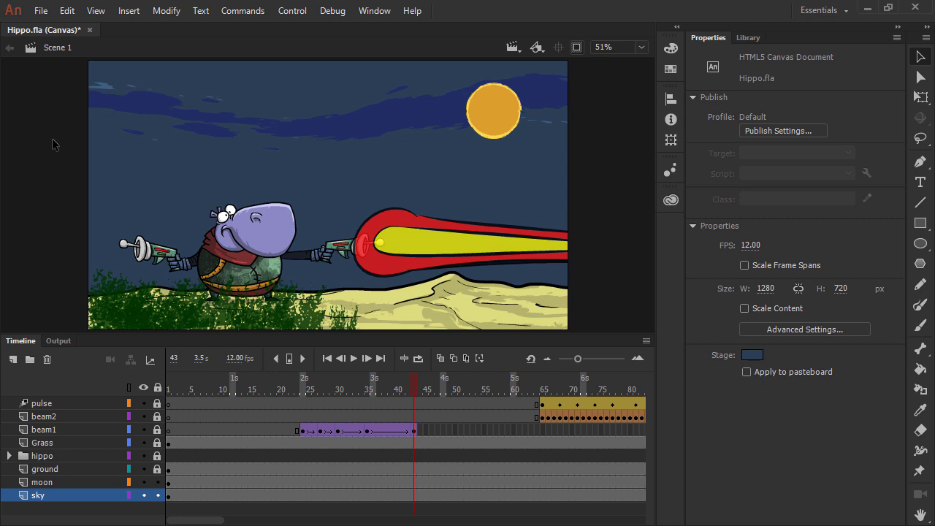
pyautogui.click(387, 125)
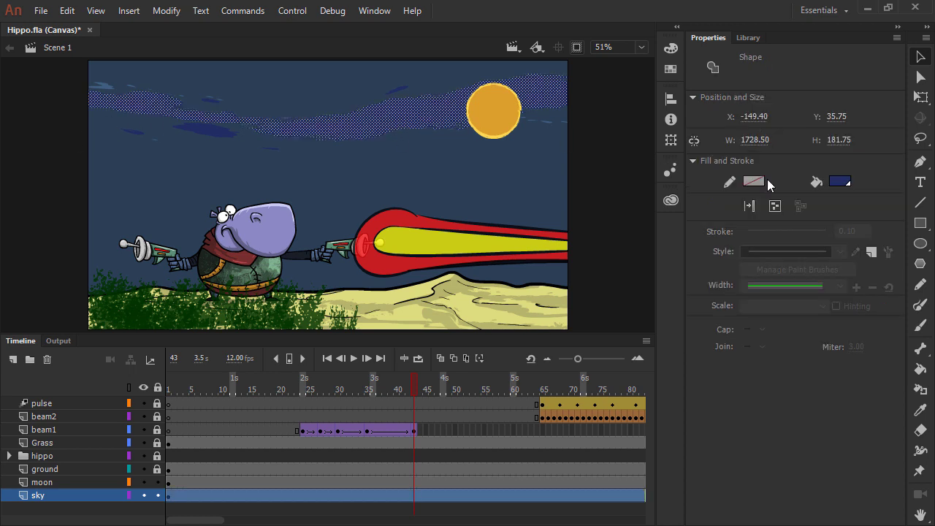
pyautogui.click(623, 174)
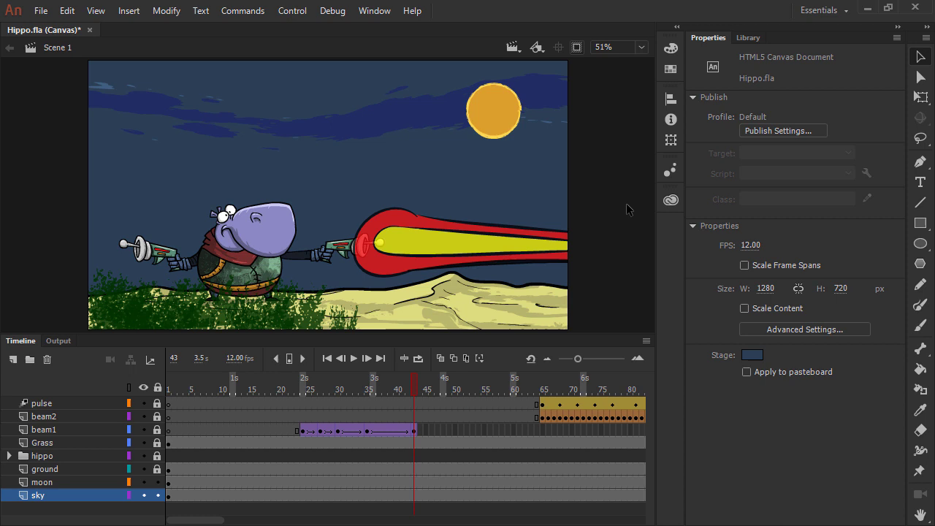